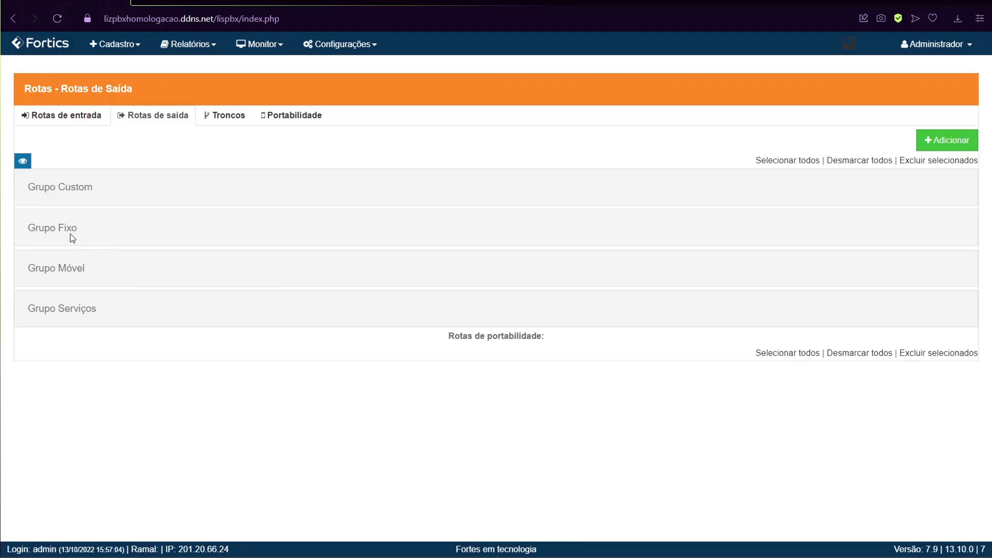
Step: Expand the Grupo Fixo outbound routes and open the Fixo_local route for editing
left_click(42, 231)
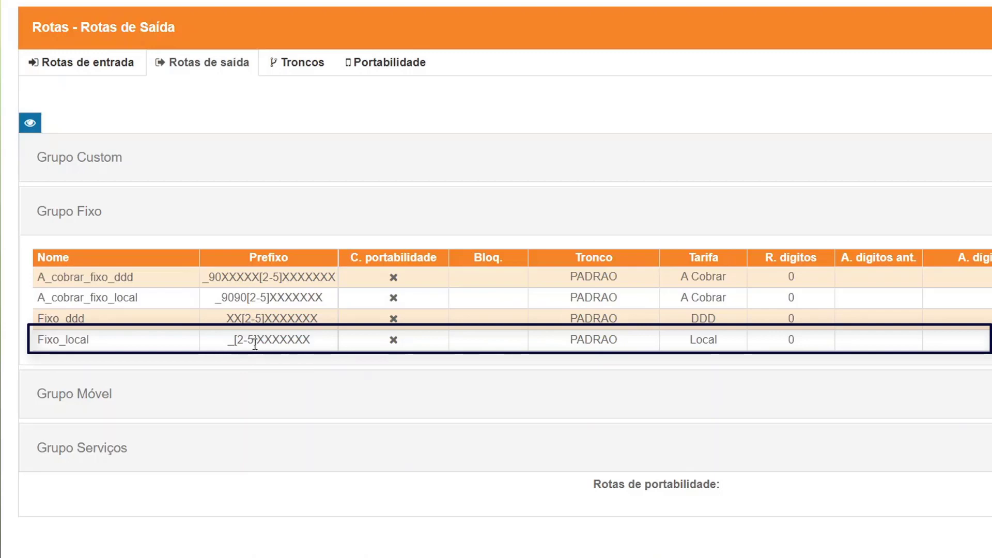
left_click_drag(241, 318, 245, 318)
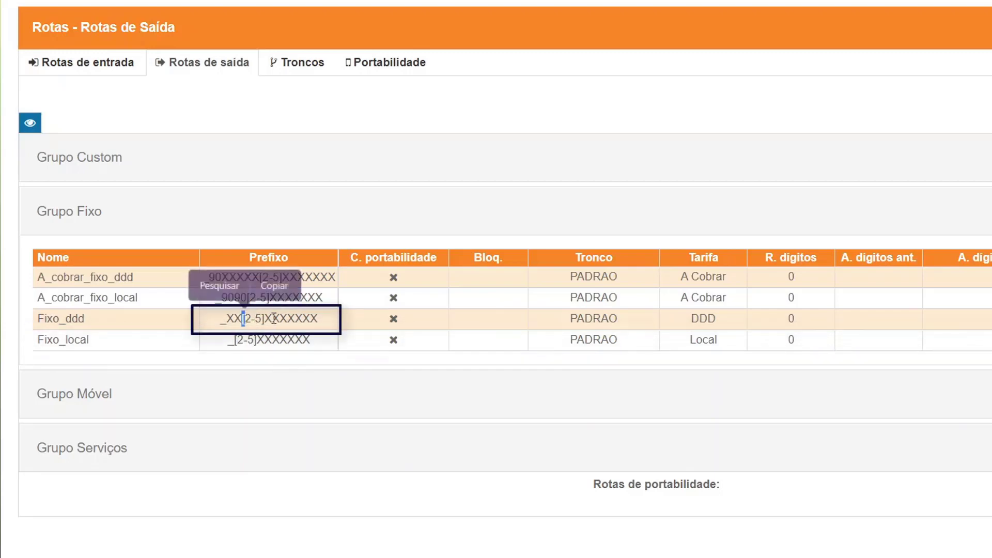
left_click(274, 319)
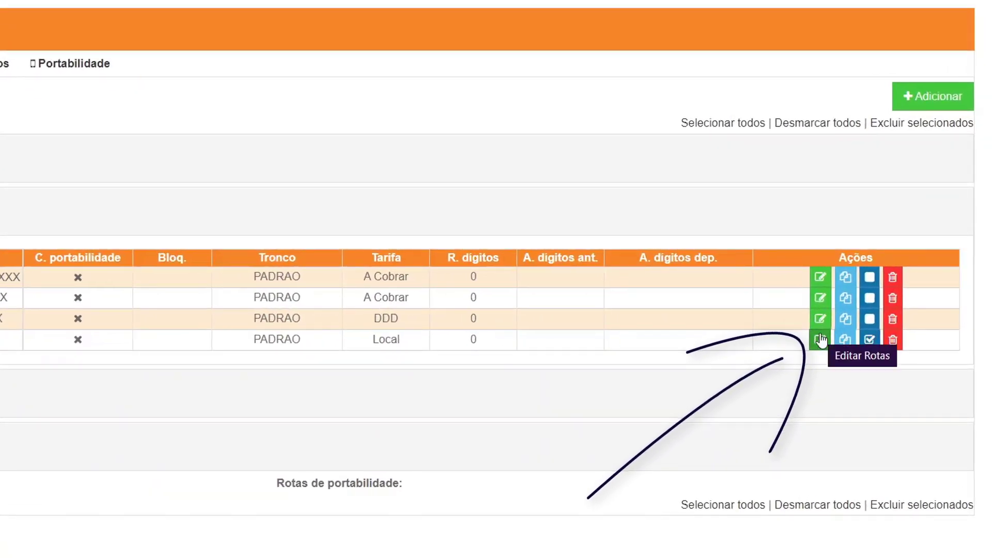
left_click(821, 340)
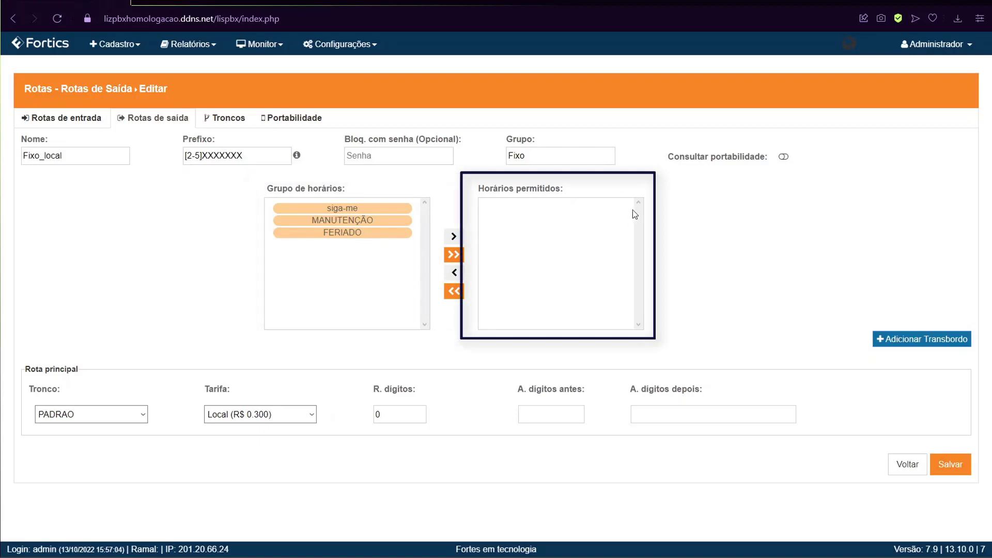
Step: Check the trunk (Tronco) selection of the Fixo_local main route
left_click(103, 420)
left_click(103, 421)
left_click_drag(28, 389, 54, 389)
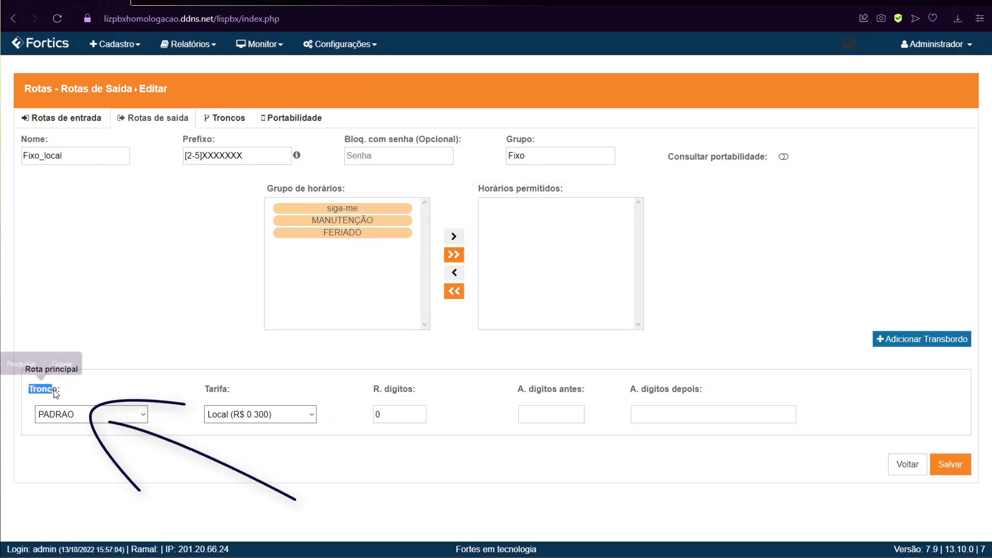
left_click(845, 302)
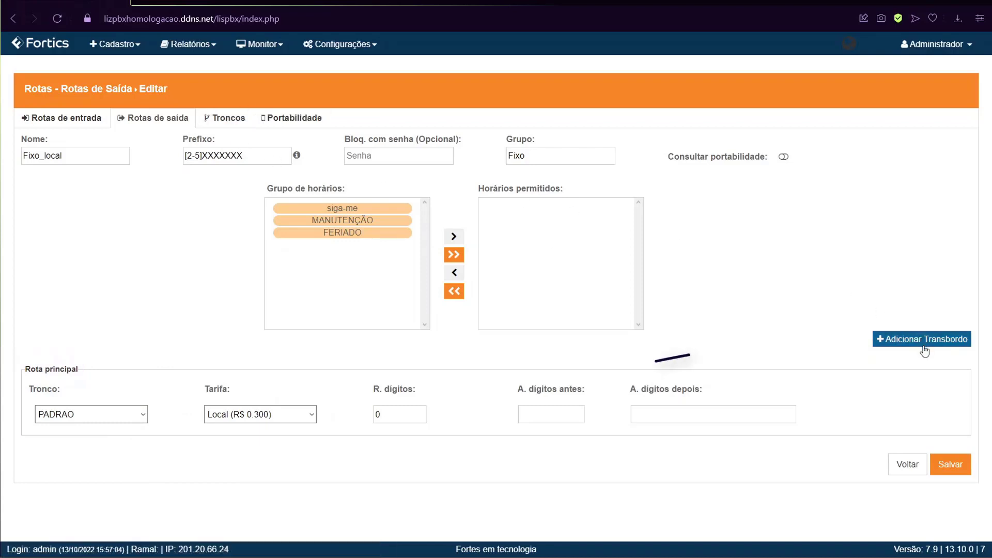
Step: Add two overflow (transbordo) rows to the Fixo_local route
left_click(878, 340)
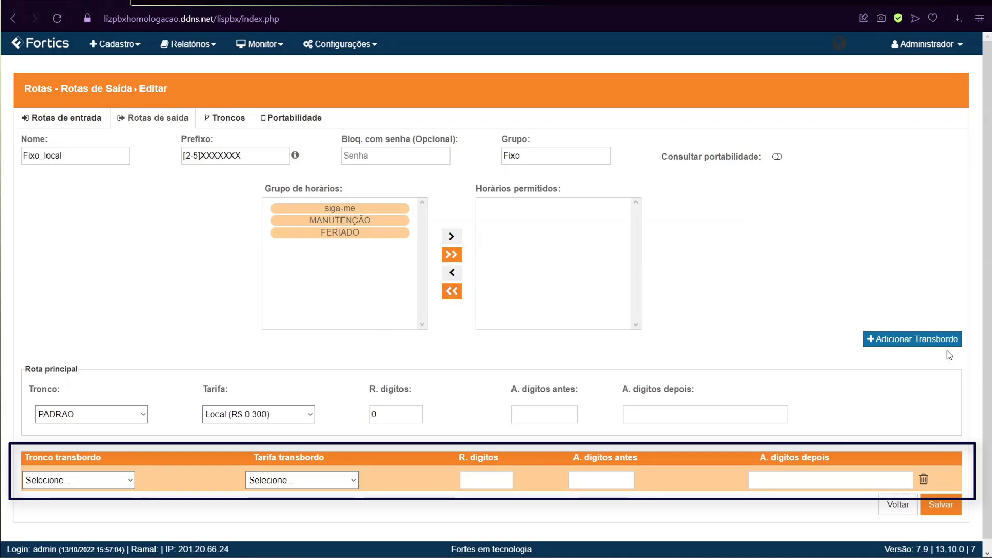
left_click(896, 346)
scroll(366, 505, "down", 1)
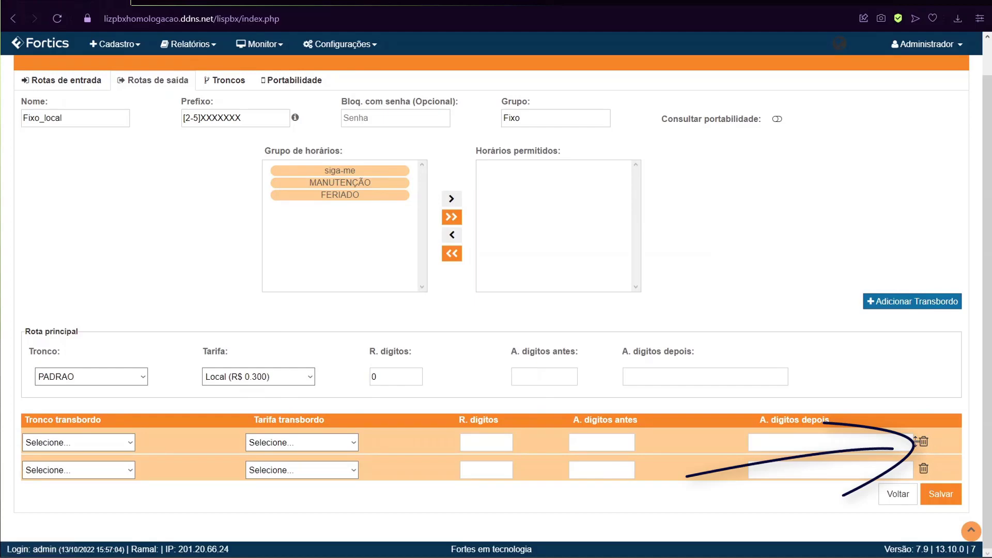
Step: Delete both empty overflow rows from the route and confirm each deletion
left_click(922, 442)
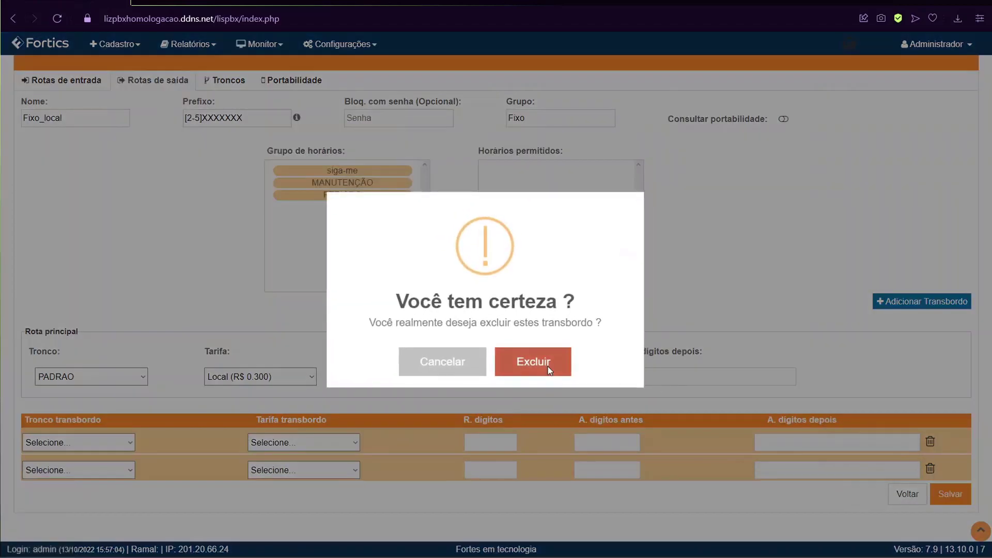
left_click(548, 370)
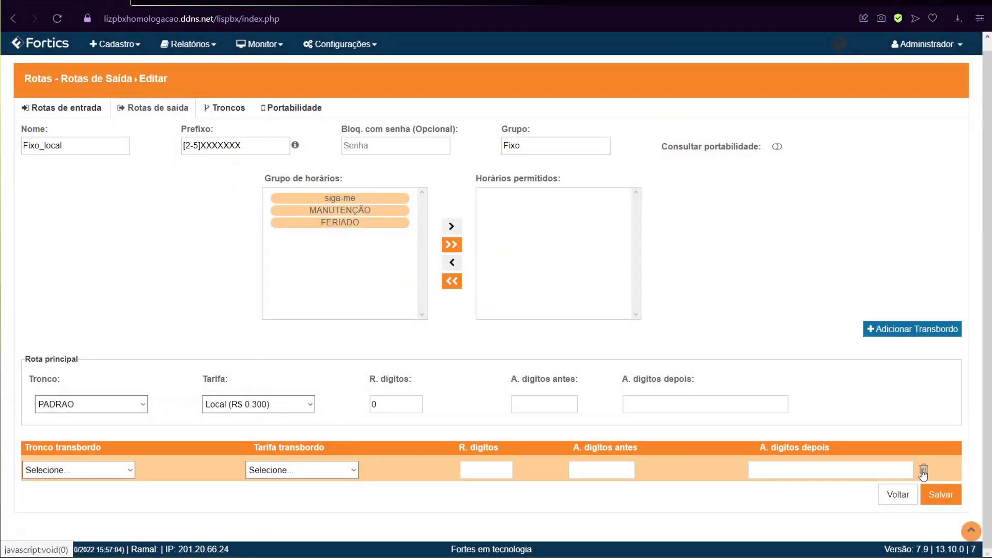
left_click(923, 471)
left_click(513, 370)
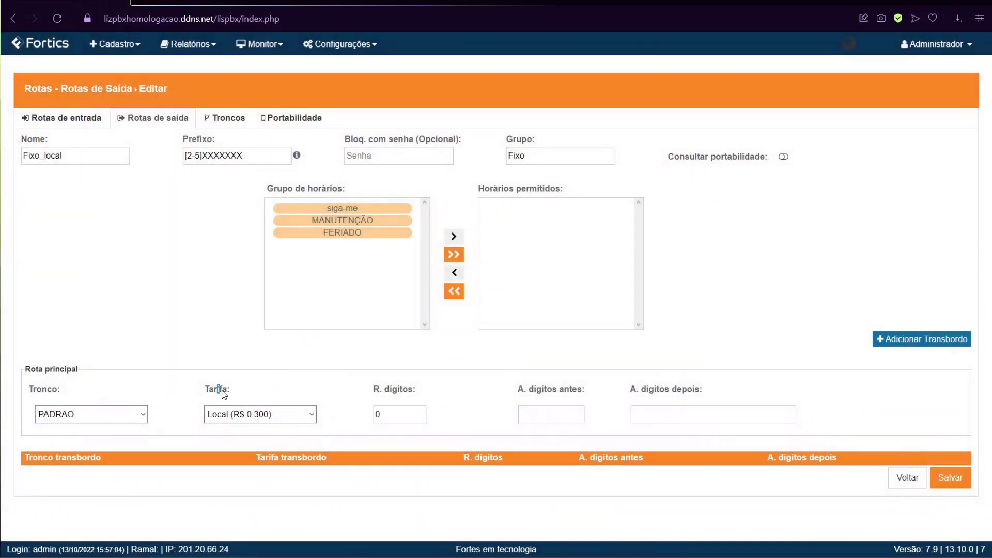
Step: Review the tariff (Tarifa) options available for the main route without changing the selection
left_click_drag(217, 390, 231, 391)
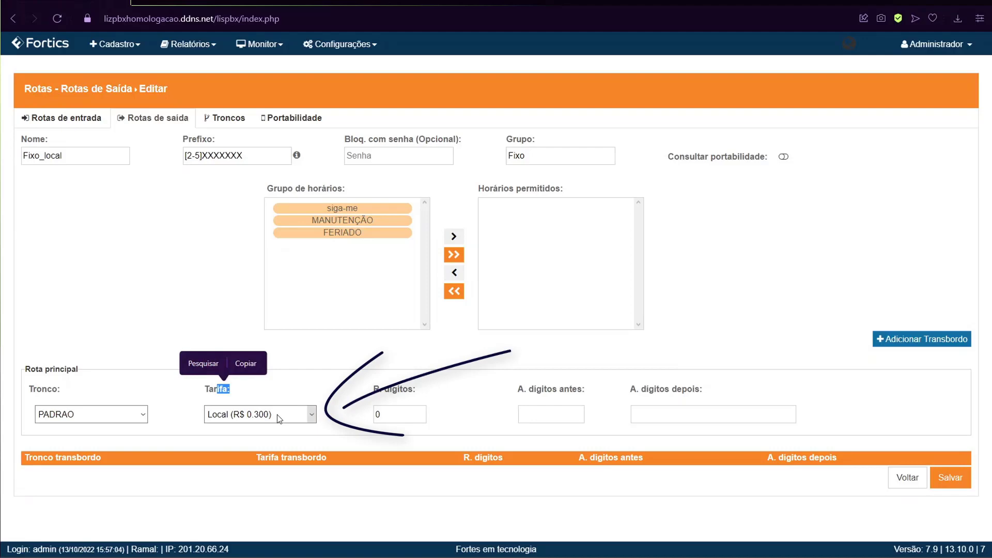
left_click(245, 421)
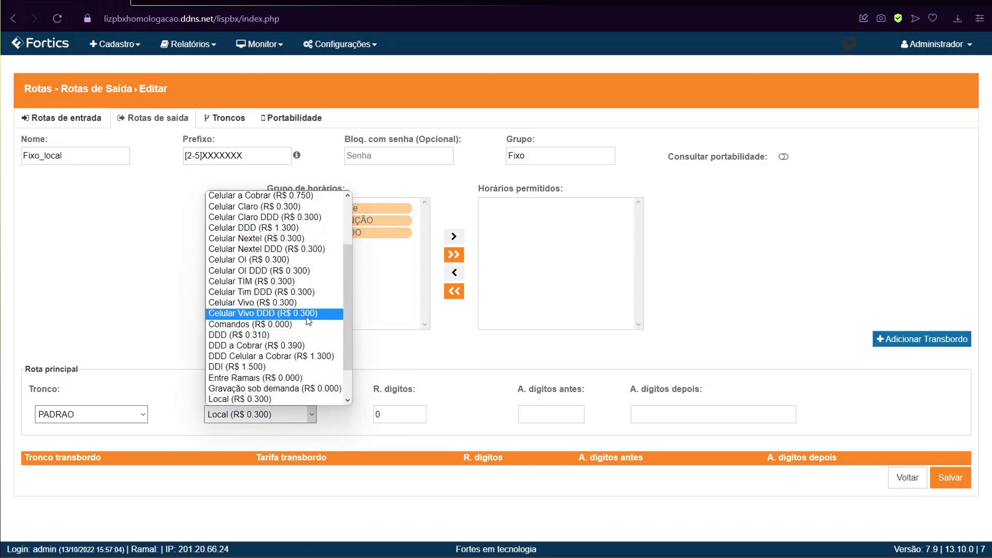
scroll(286, 294, "up", 2)
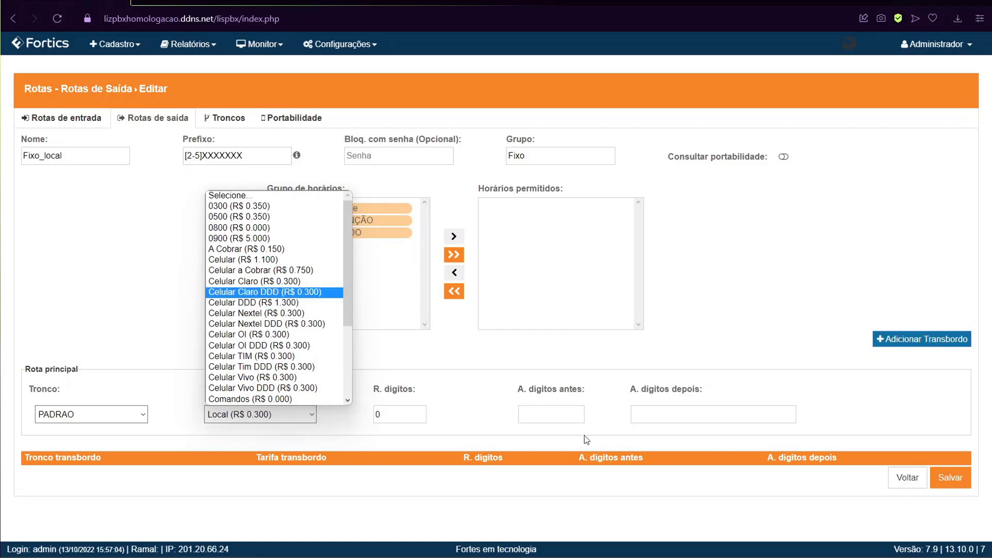
left_click(383, 339)
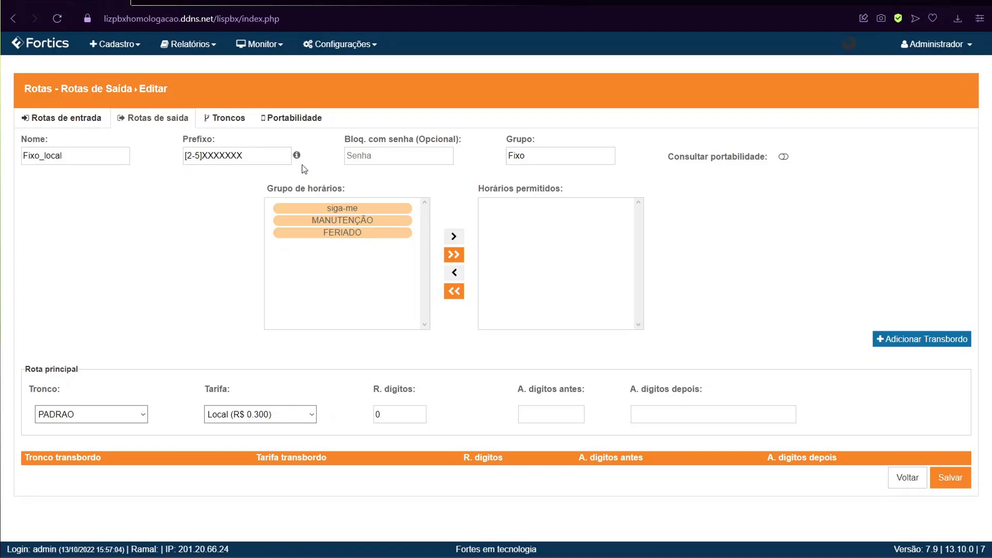
Step: Set the route prefix to 0[2-5]XXXXXXX and the number of removed digits (R. digitos) to 1
type("0")
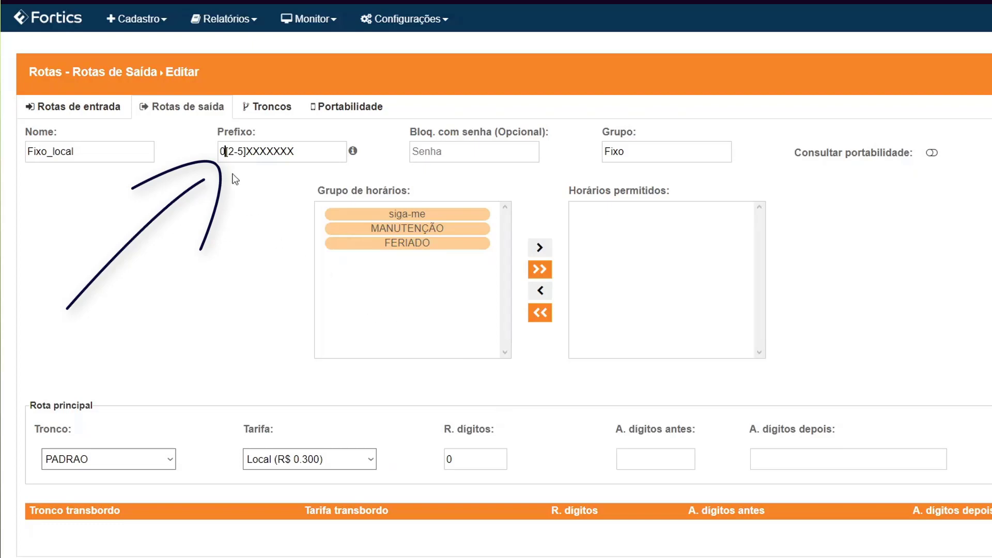
left_click(226, 150)
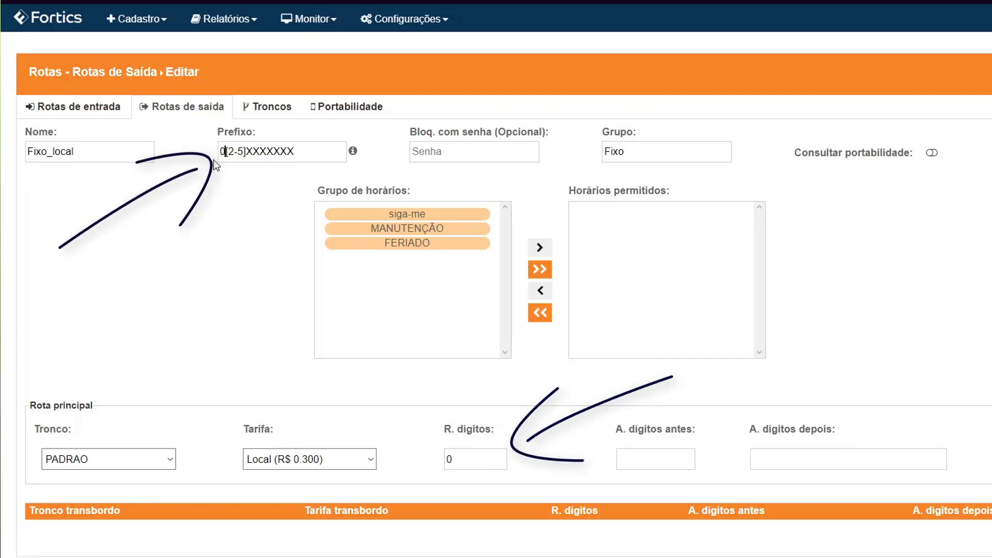
left_click_drag(470, 464, 432, 471)
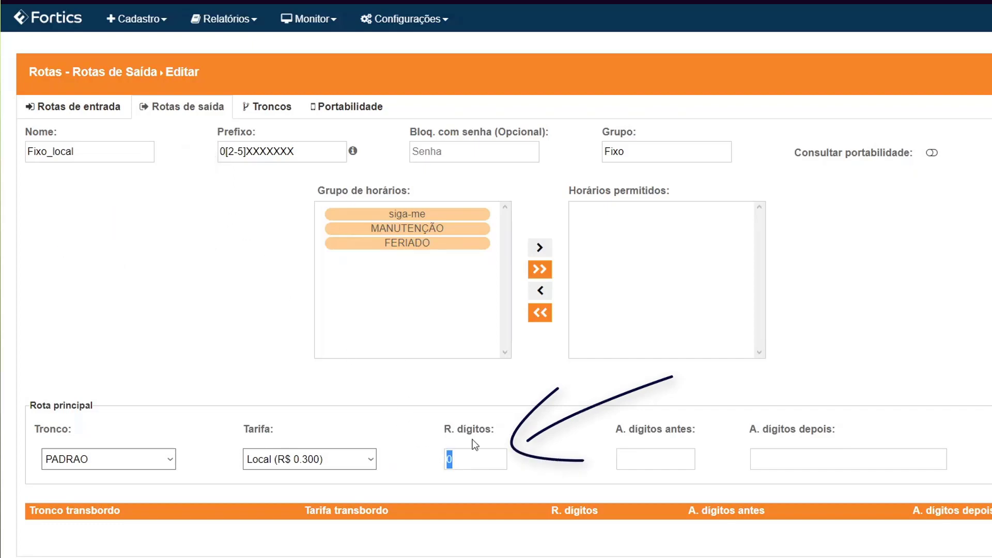
type("1")
Step: Extend the route prefix to 00[2-5]XXXXXXX and set the removed digits (R. digitos) to 2
left_click(223, 151)
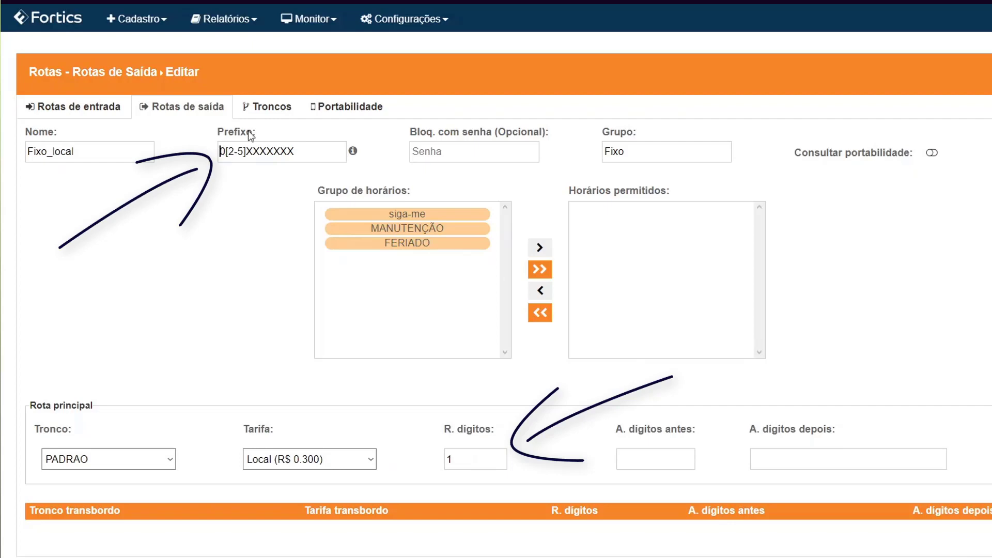
type("0")
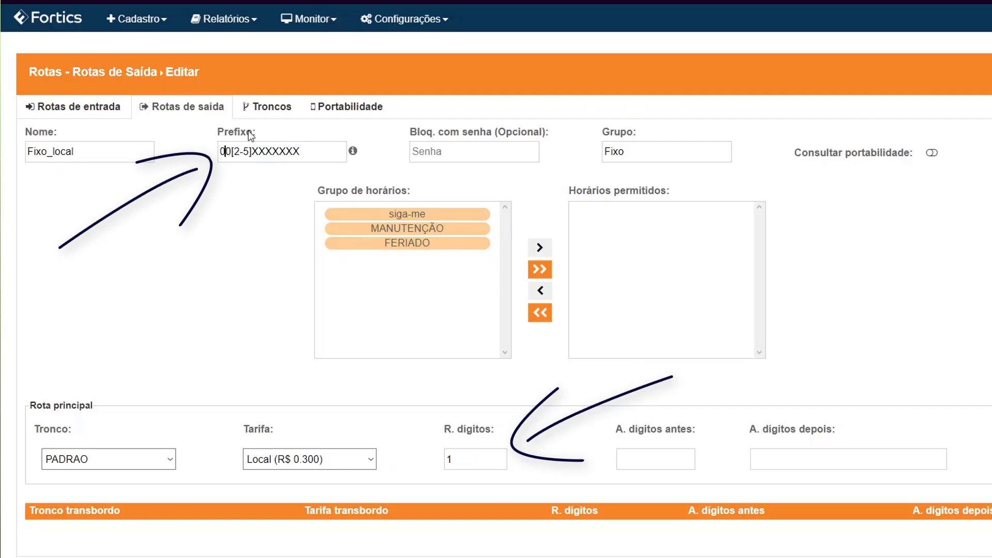
double_click(460, 462)
type("2")
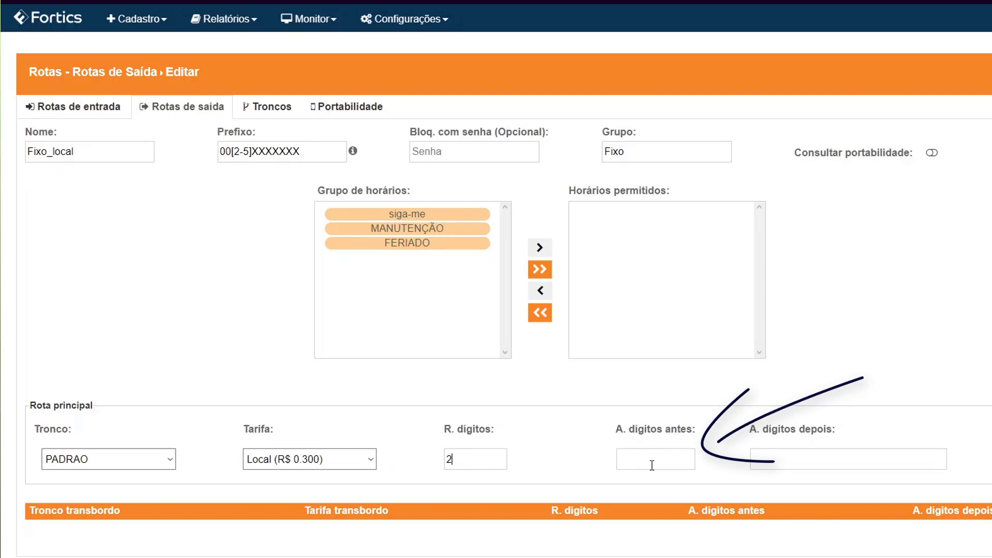
Step: Restore the route prefix to [2-5]XXXXXXX and set the removed digits (R. digitos) back to 0
left_click(233, 152)
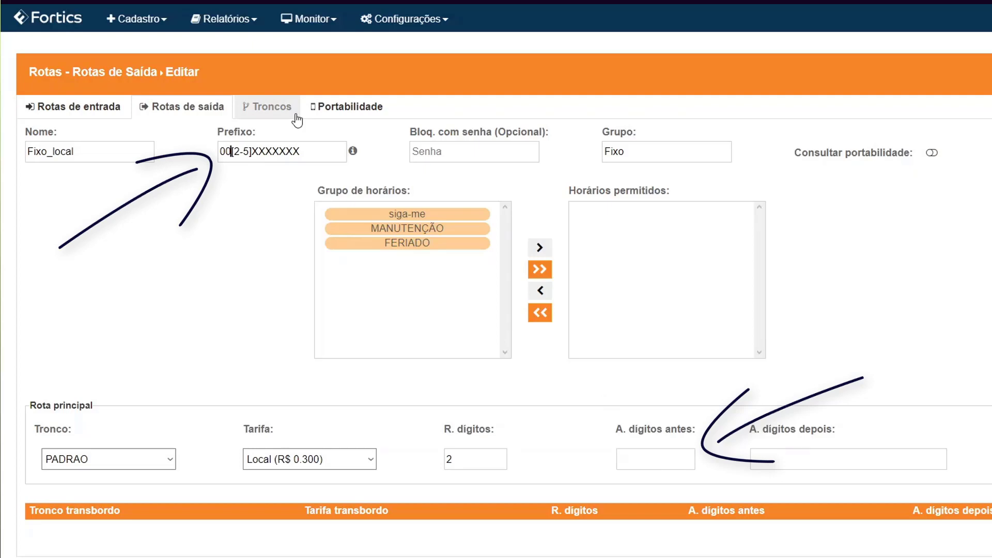
key("BackSpace")
key("BackSpace")
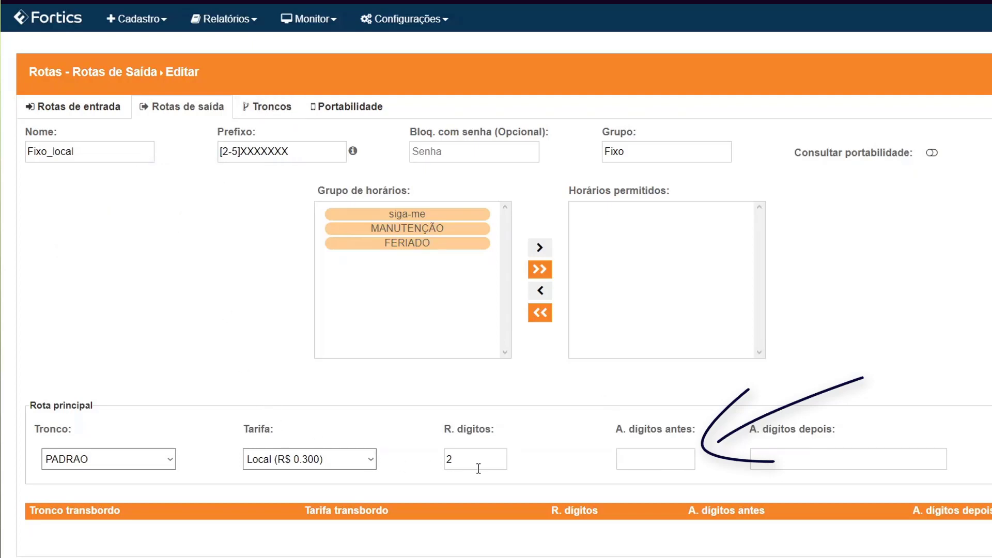
double_click(441, 458)
type("0")
Step: Enter 015 as the main route's digits added before (A. digitos antes), and change it to 031
left_click(680, 469)
type("015")
left_click_drag(666, 460, 621, 460)
type("012")
type("31")
left_click_drag(618, 428, 705, 438)
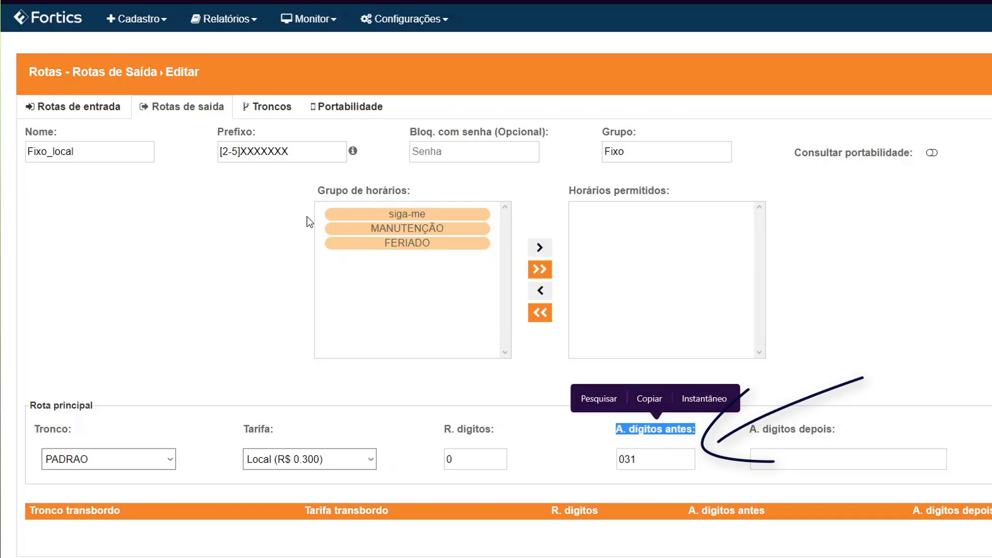
Step: Check the digits-added-after (A. digitos depois) setting and return to the outbound route list without saving
left_click(770, 429)
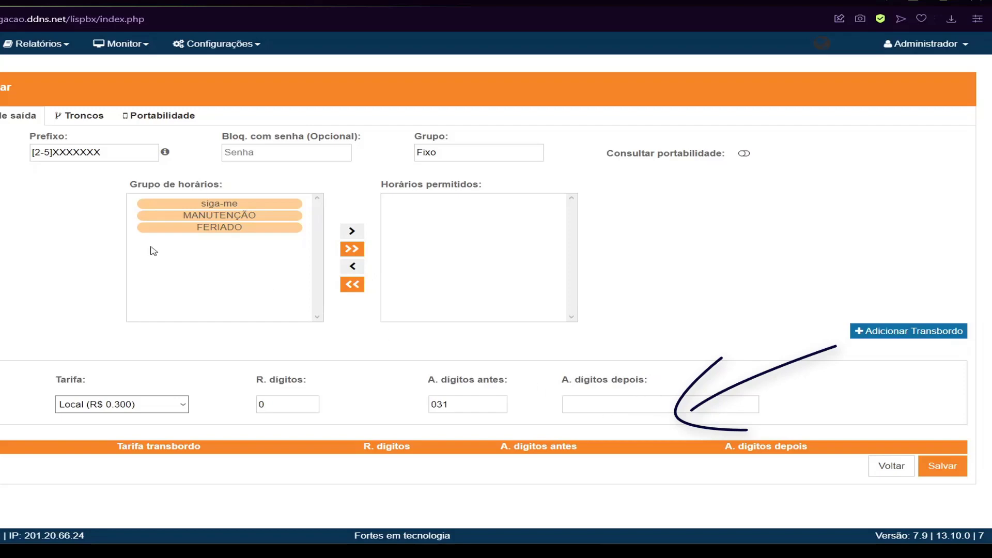
triple_click(572, 389)
left_click(571, 396)
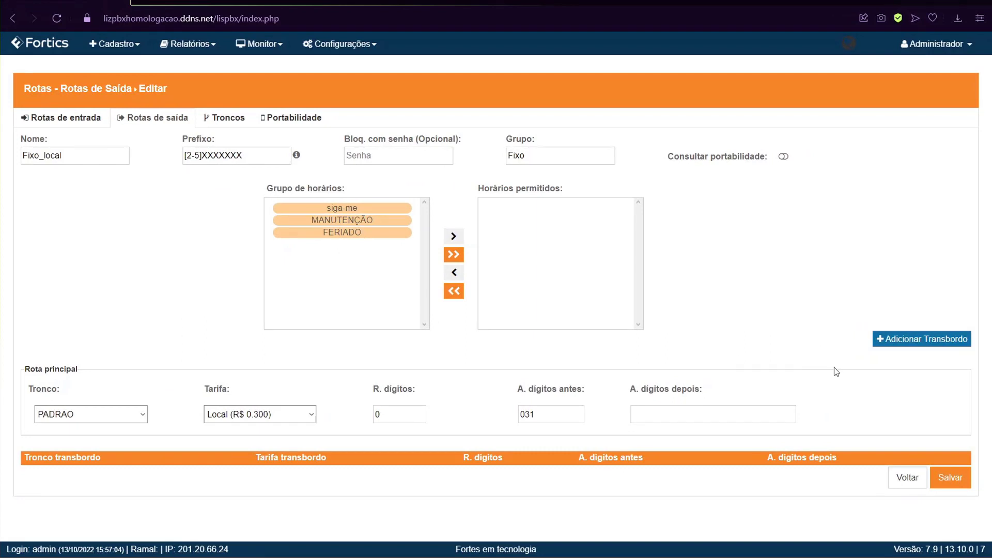
left_click(905, 478)
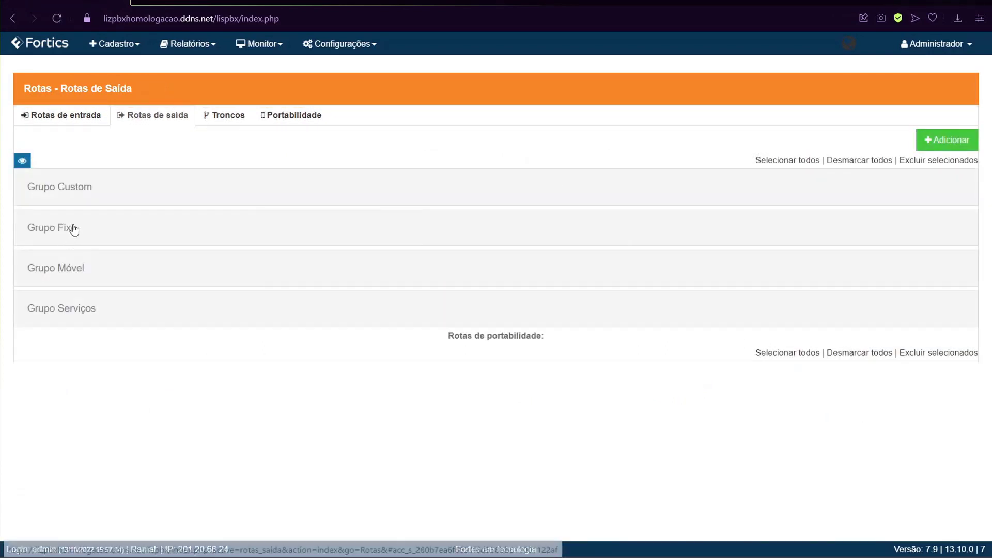
Step: Expand Grupo Móvel and Grupo Serviços and review their outbound routes
left_click(68, 271)
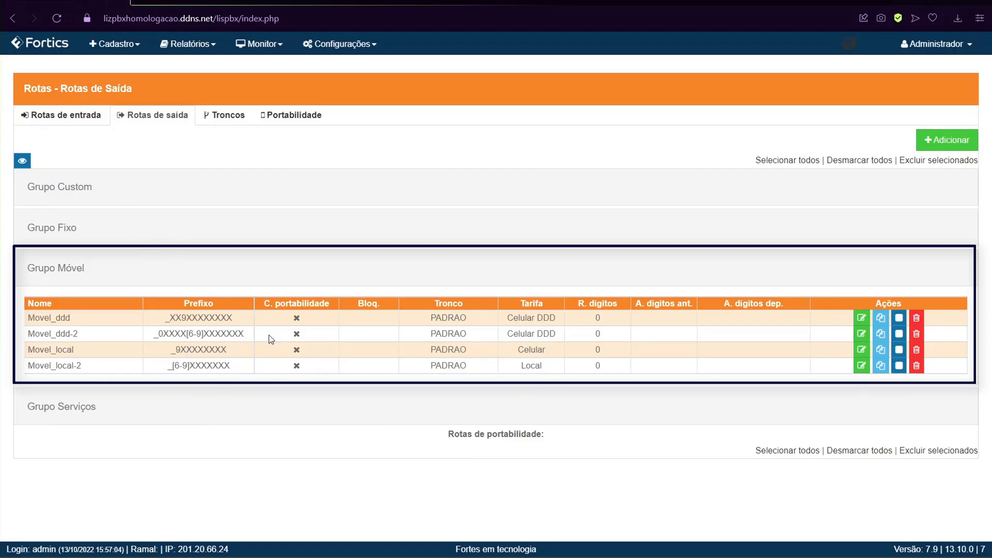
left_click(68, 415)
scroll(673, 525, "down", 1)
scroll(672, 522, "down", 1)
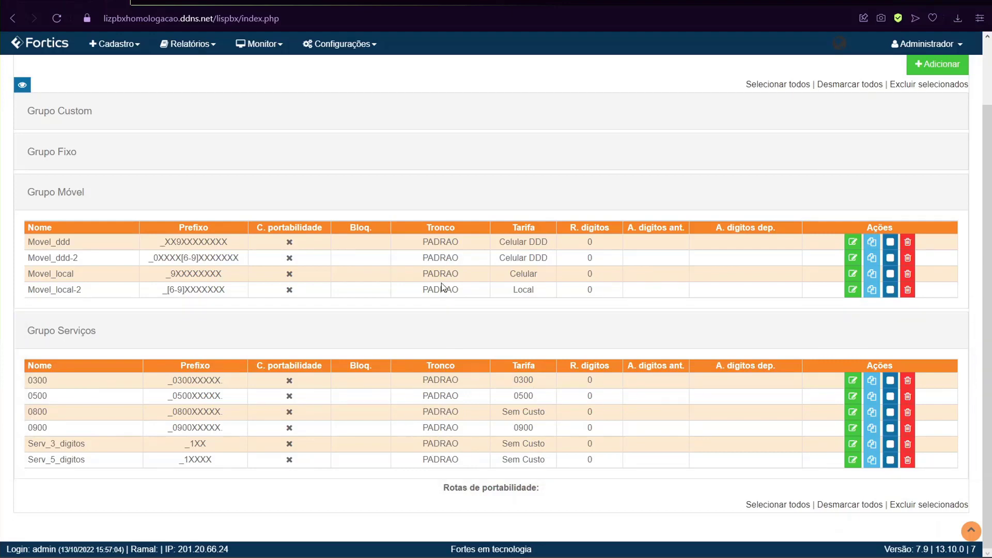
scroll(384, 248, "up", 2)
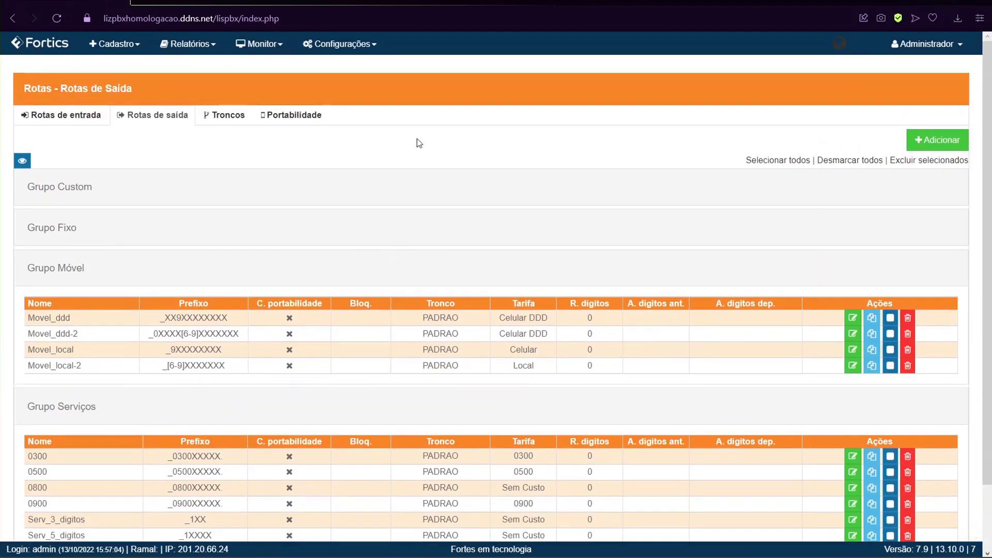